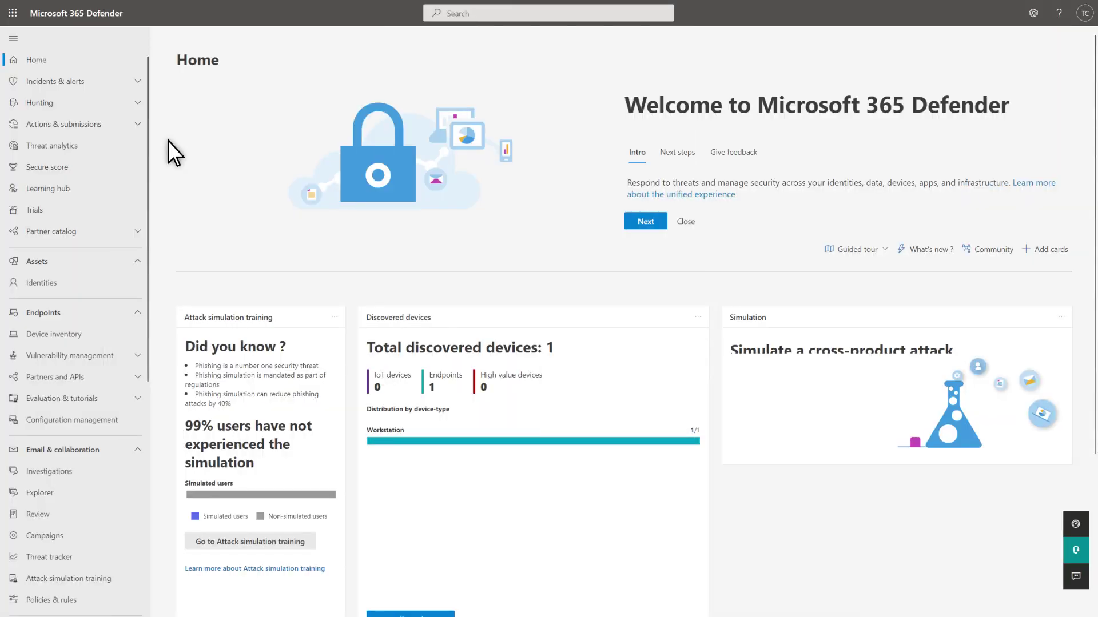
Step: Reach the Submissions page via Actions & submissions in the left nav
click(112, 127)
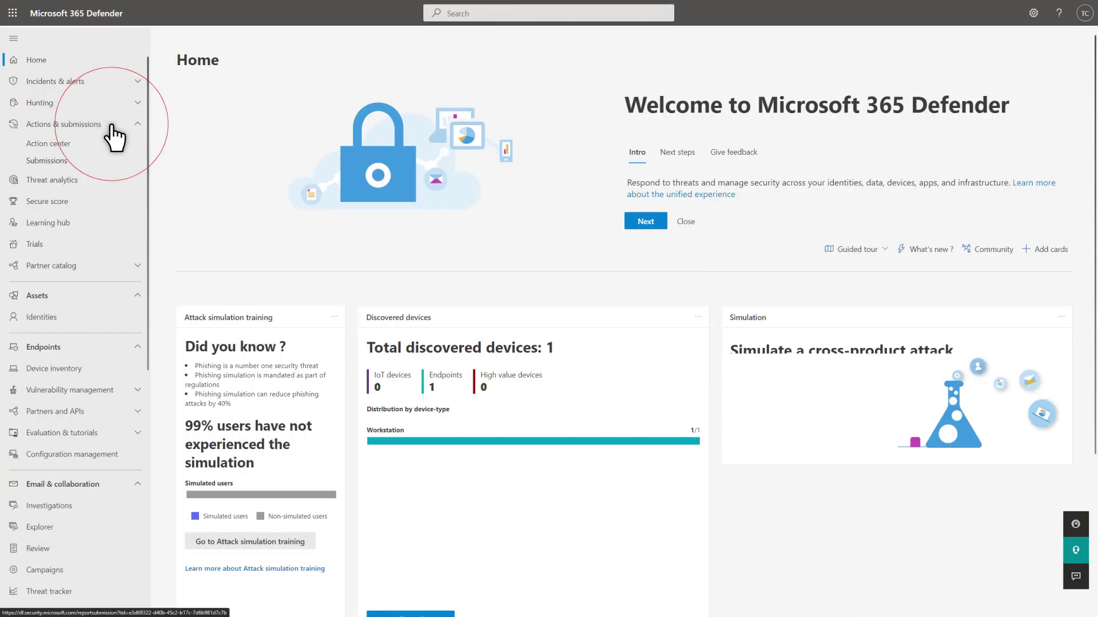
click(93, 172)
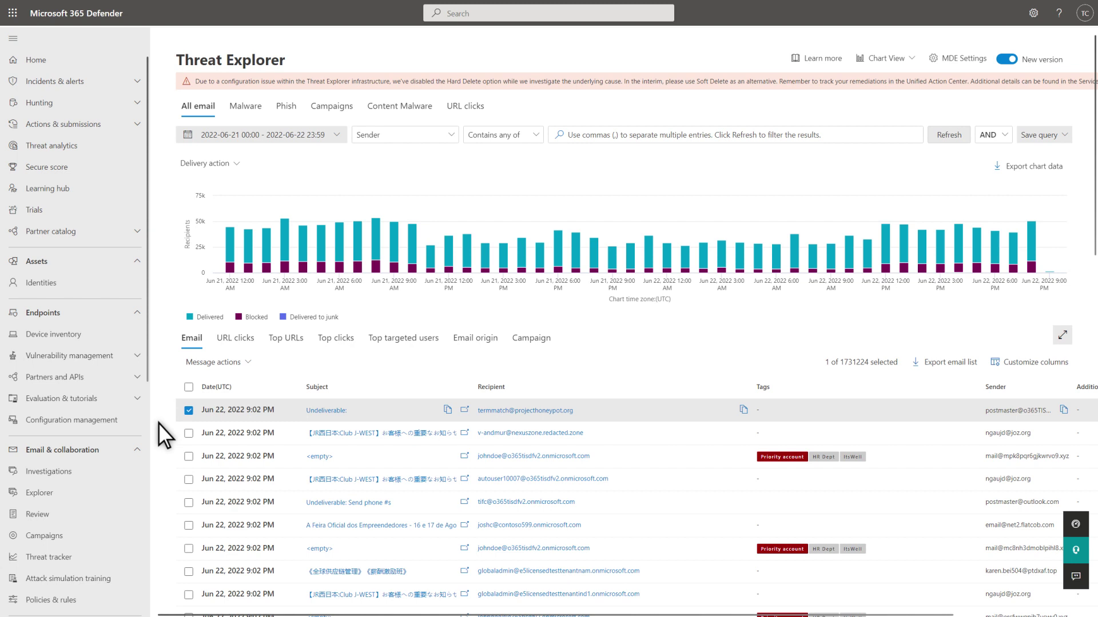
Step: Show the Message actions available for the checked email
click(249, 366)
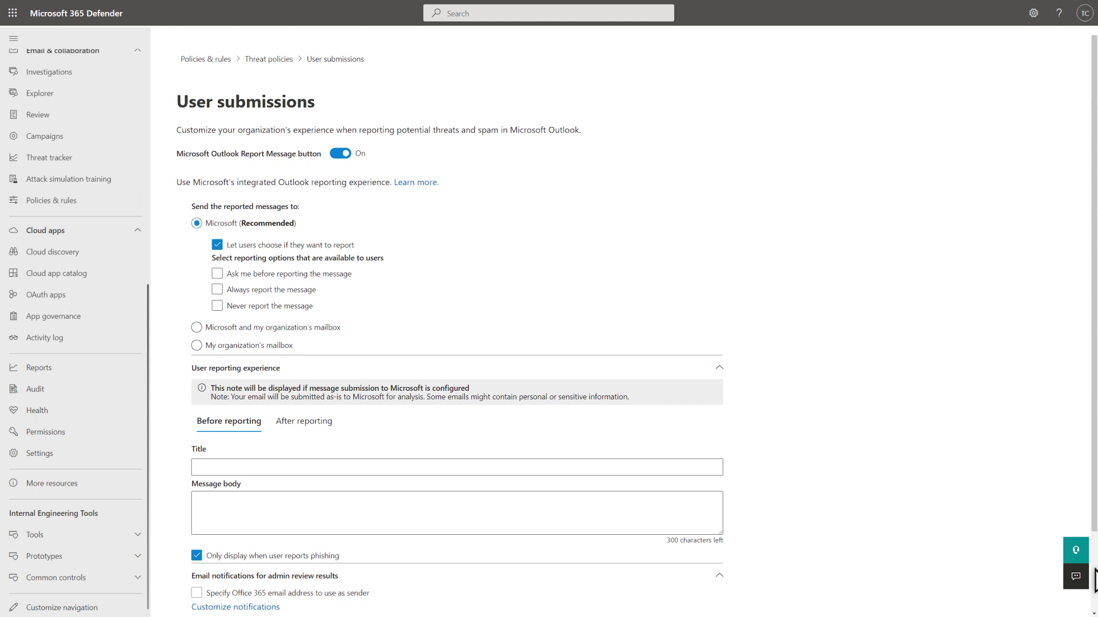
scroll(1096, 581, down, 2)
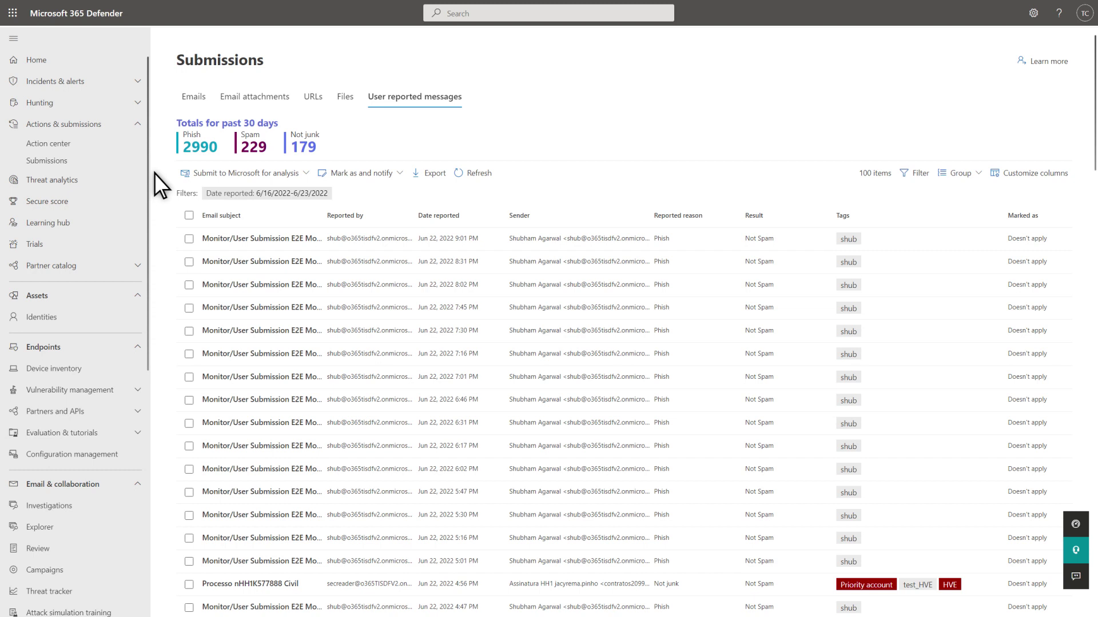
click(200, 246)
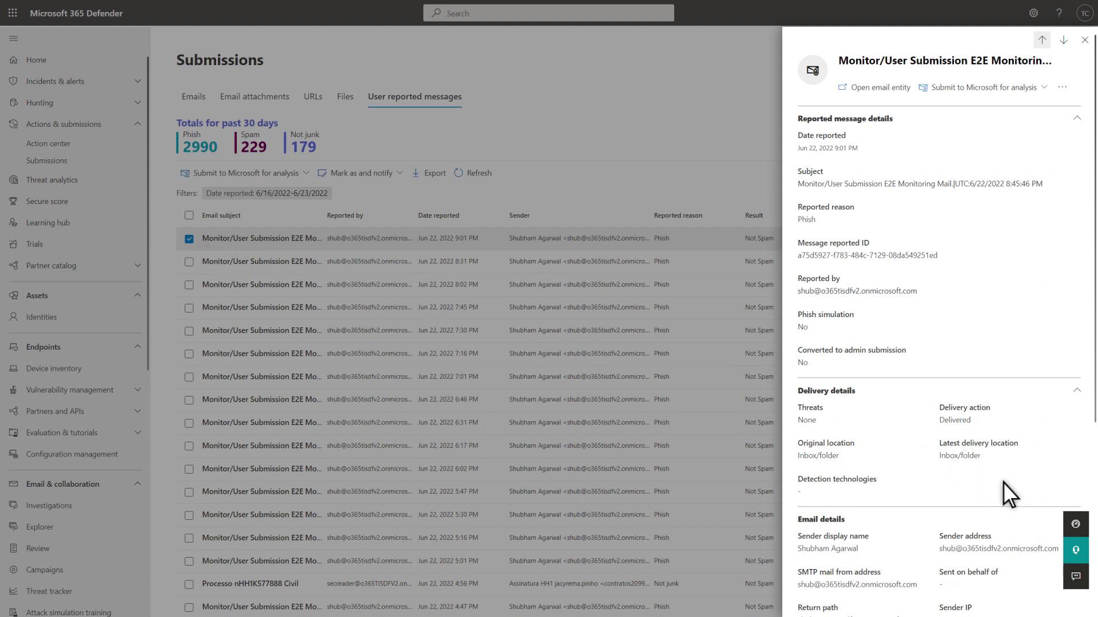
scroll(1095, 531, down, 3)
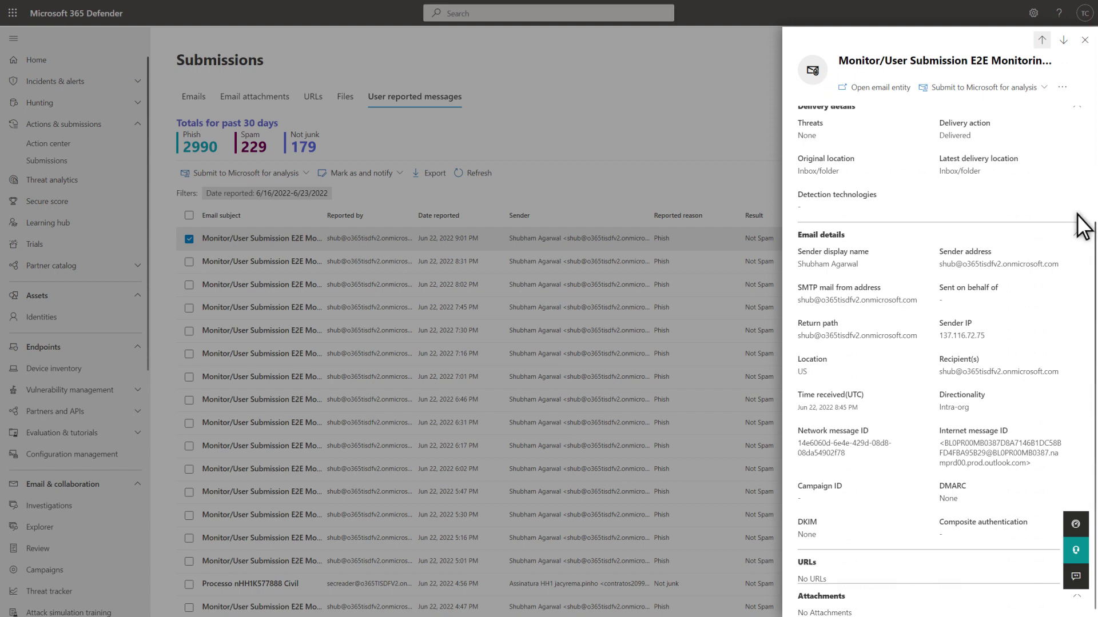
click(1084, 41)
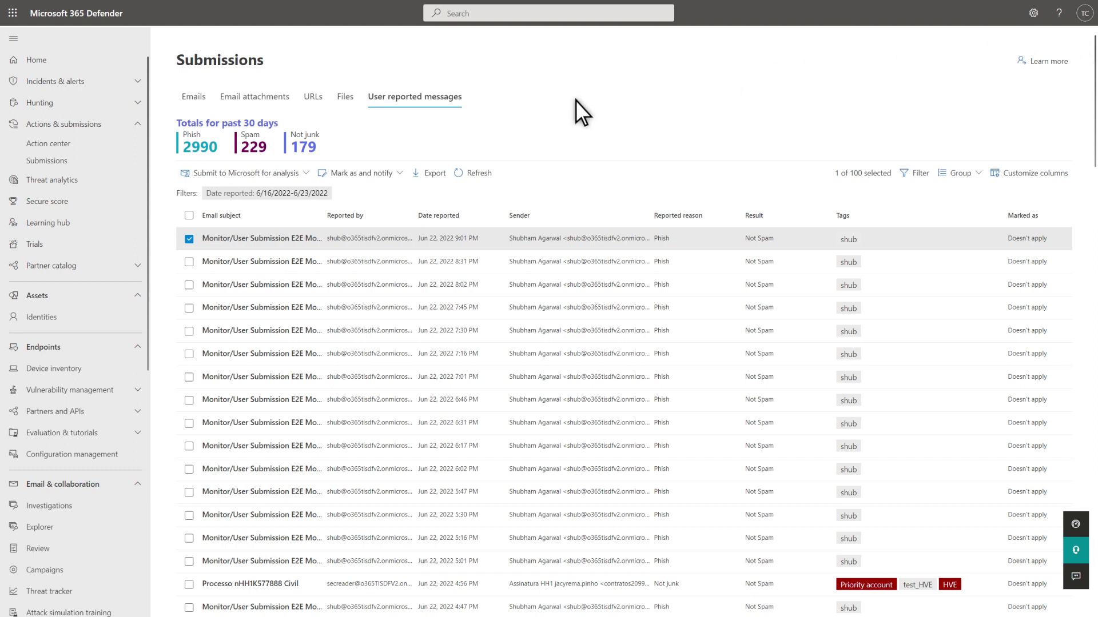
click(255, 189)
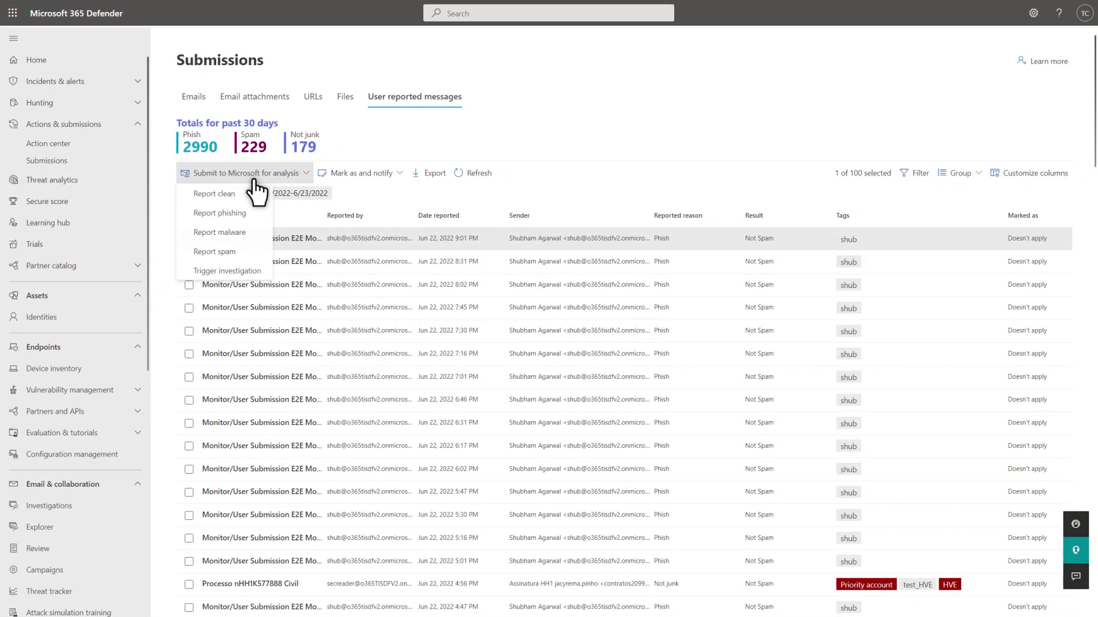
Step: Review the Mark as and notify options, then begin a new email submission to Microsoft
click(256, 184)
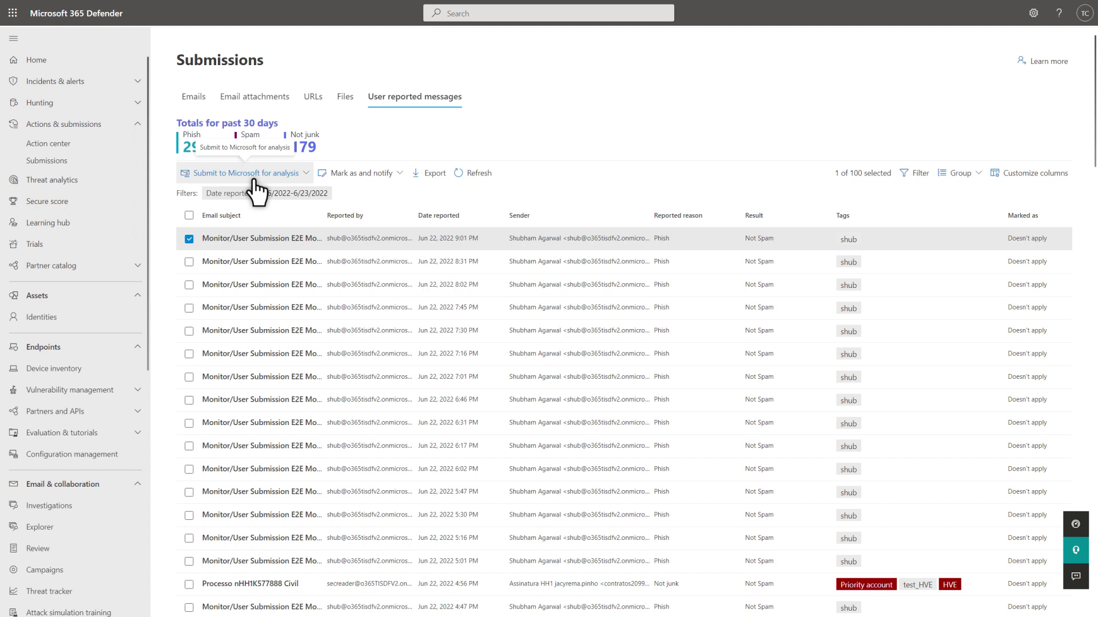
click(399, 176)
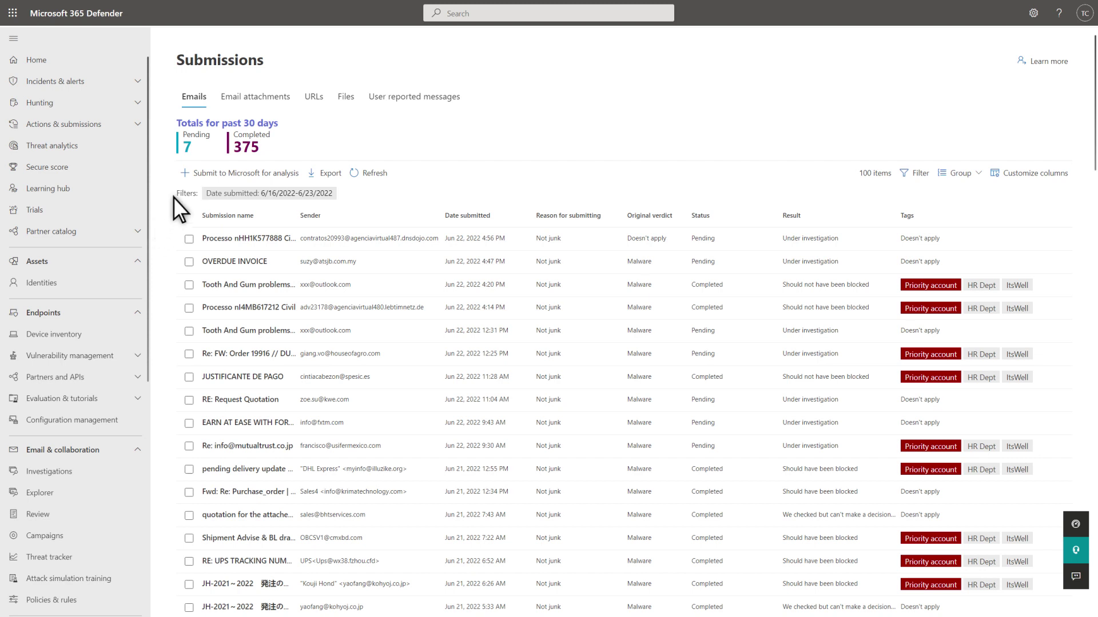
click(206, 182)
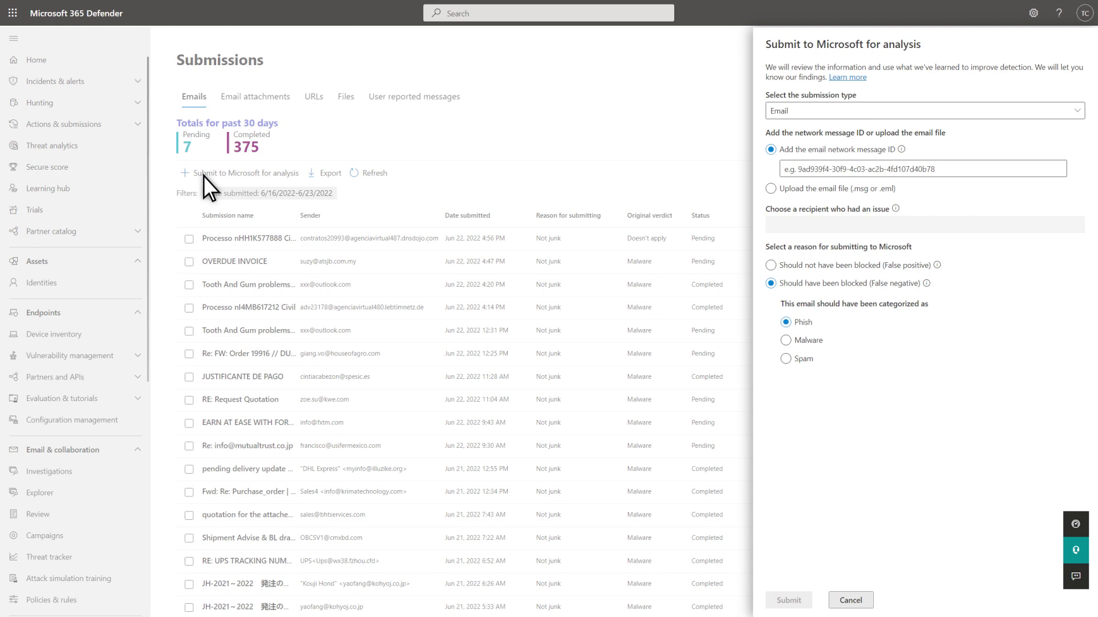
Step: Try 'wrongly blocked' with allow-similar option on the email form, then discard it
click(771, 264)
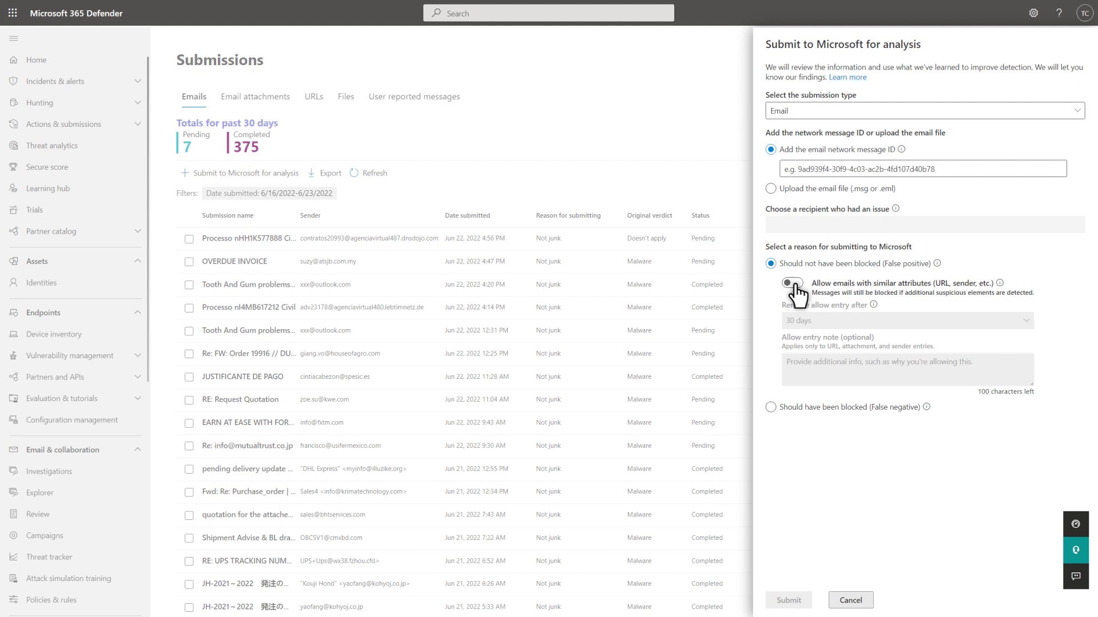
click(793, 284)
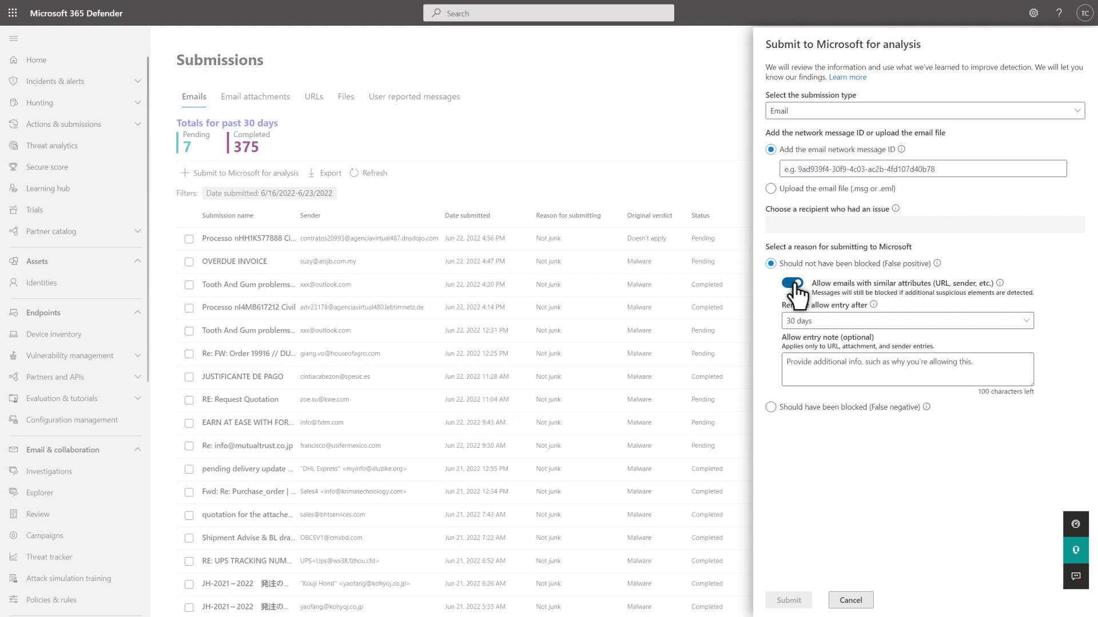
click(839, 600)
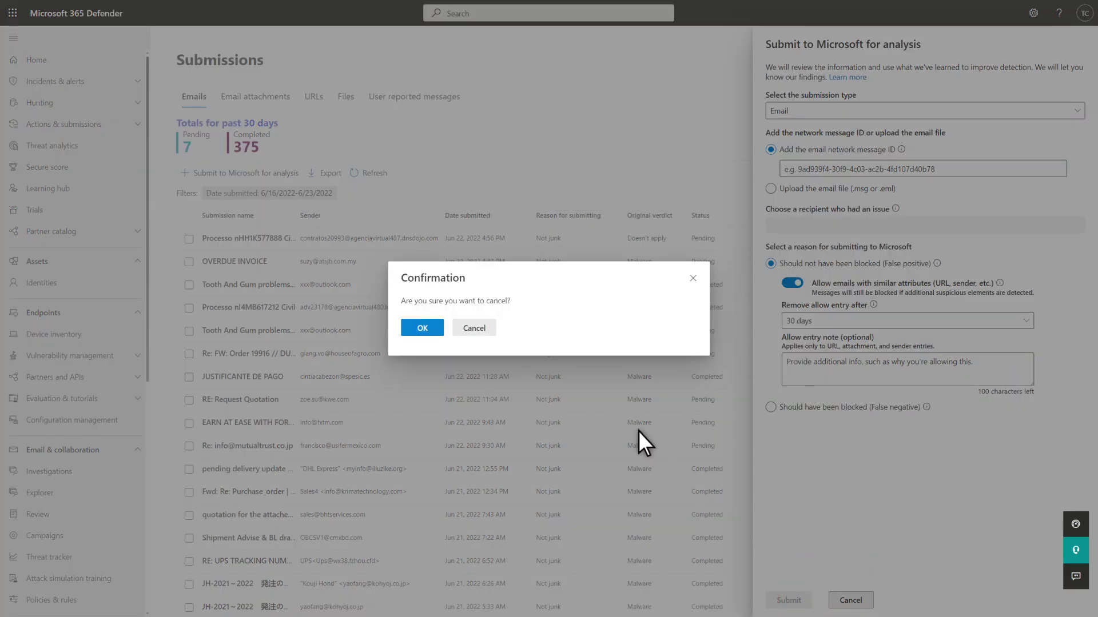
click(429, 333)
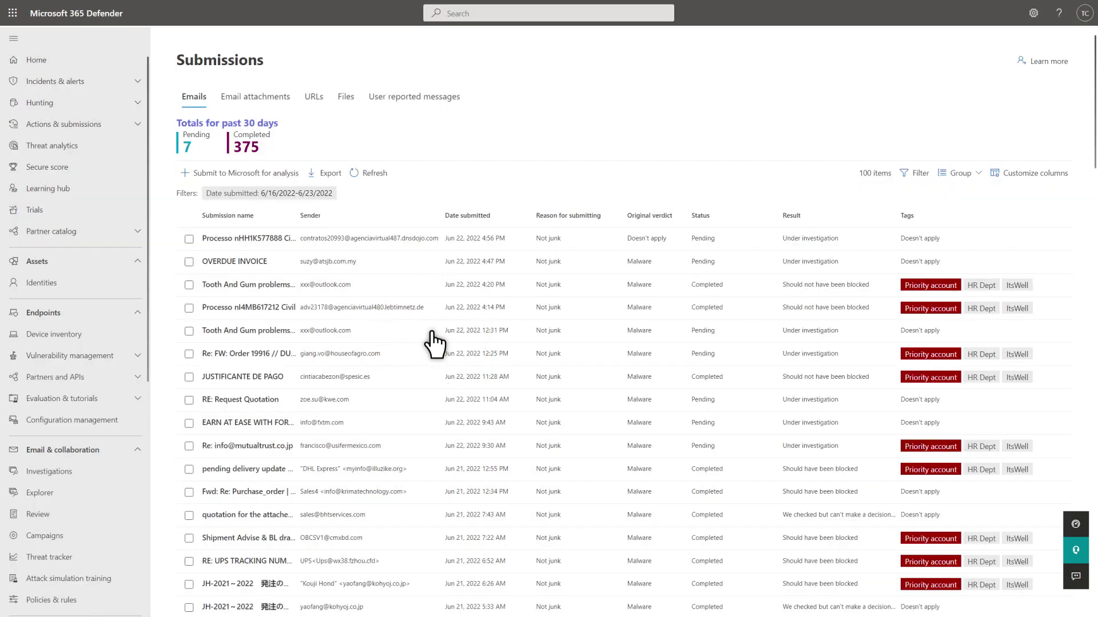
click(200, 244)
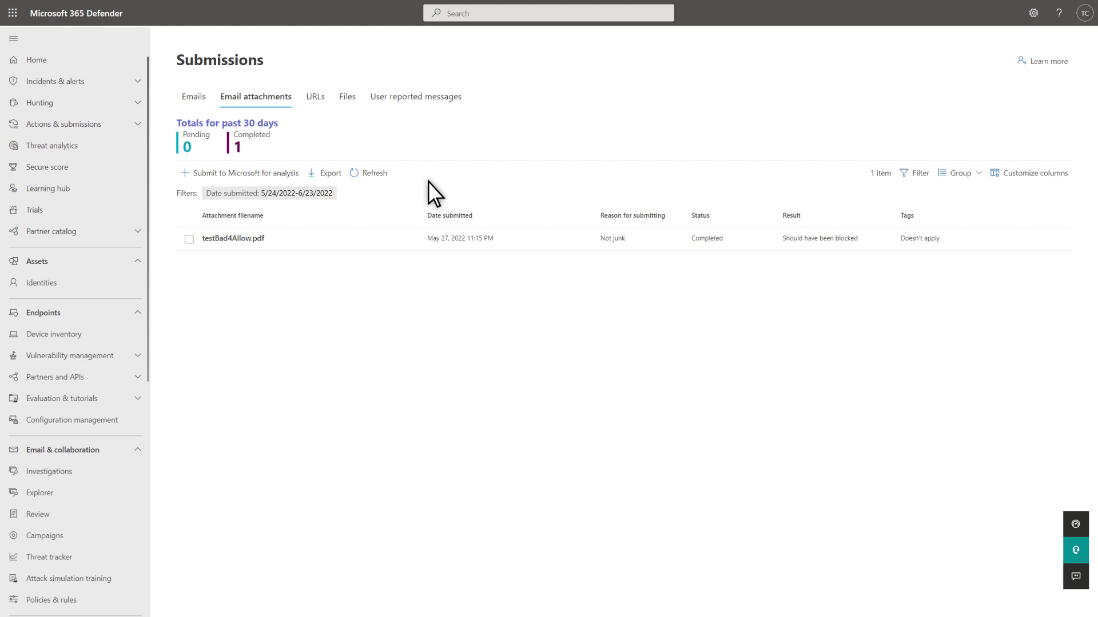
click(249, 176)
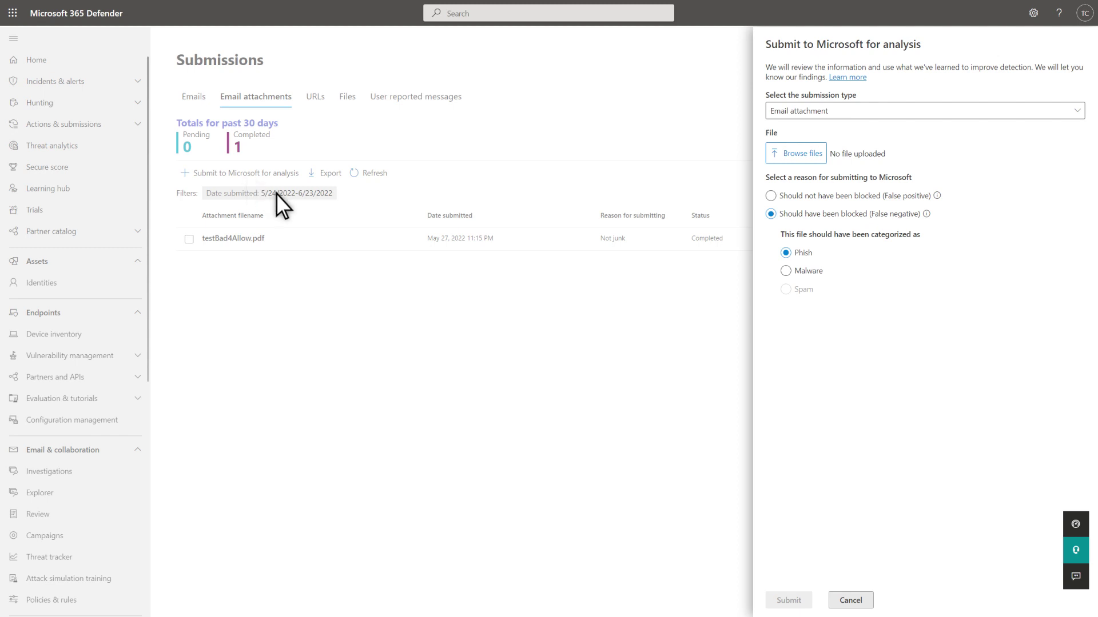
Step: Discard the attachment submission, view testBad4Allow.pdf details, and move to the URLs list
click(847, 603)
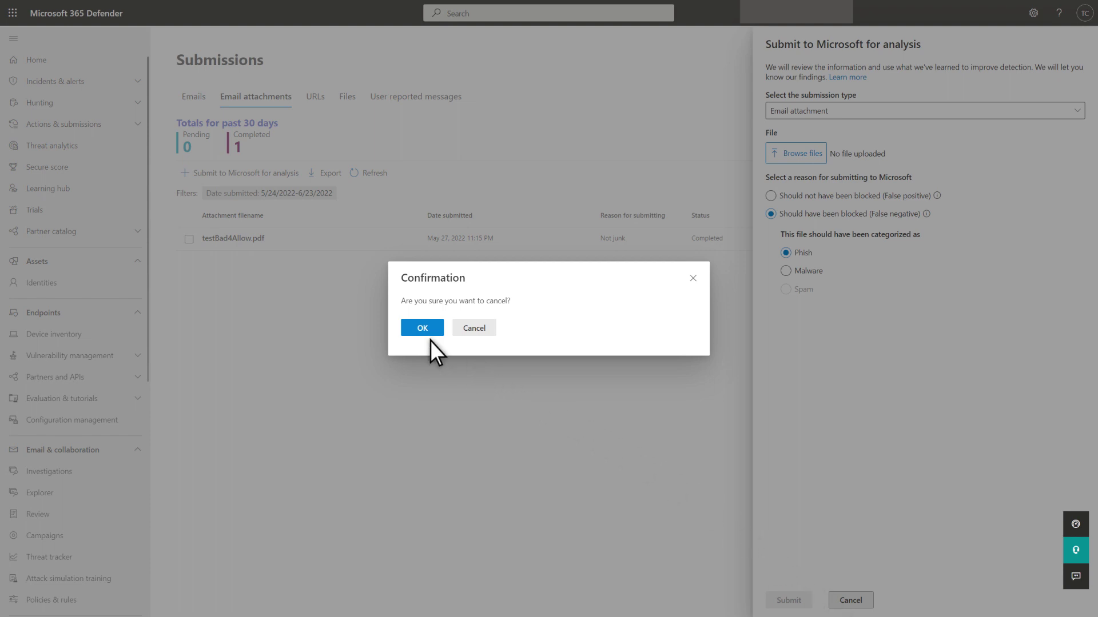
click(413, 329)
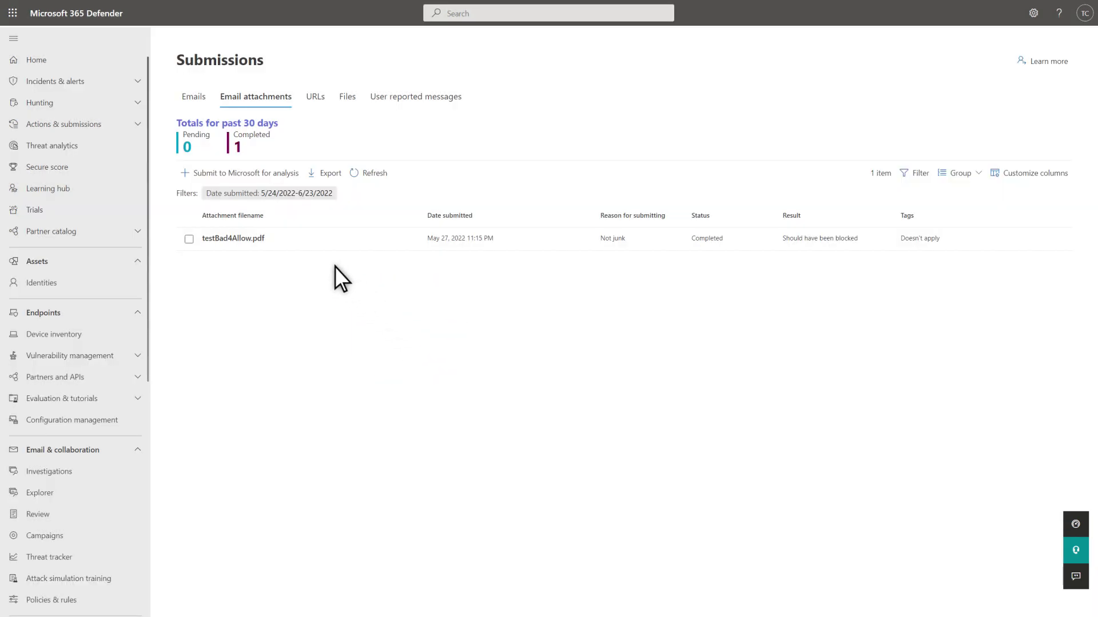
click(273, 240)
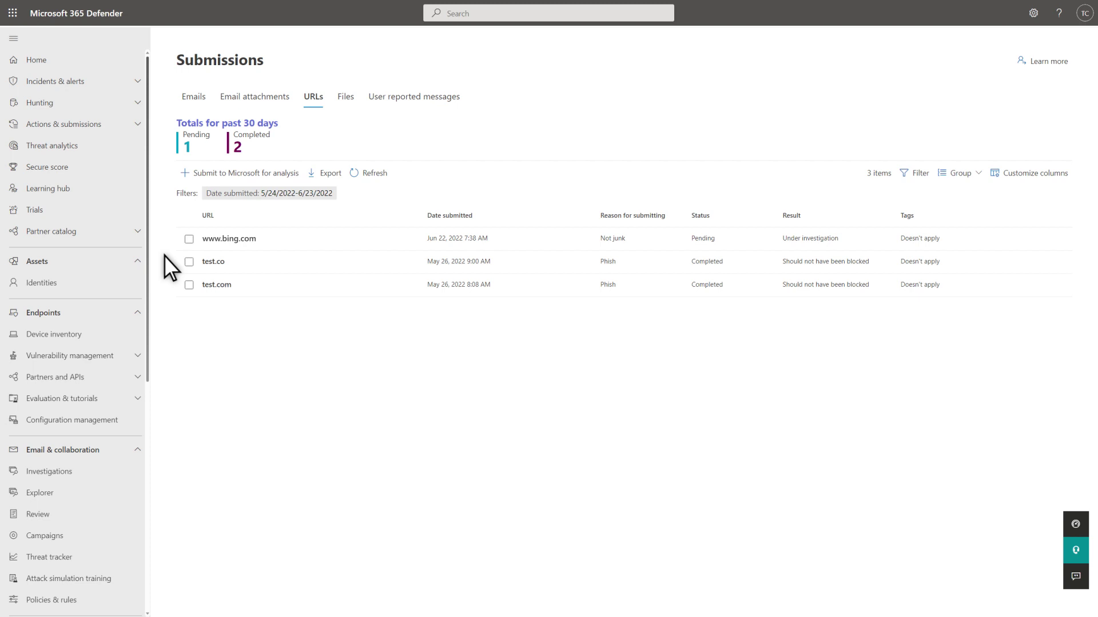
click(200, 239)
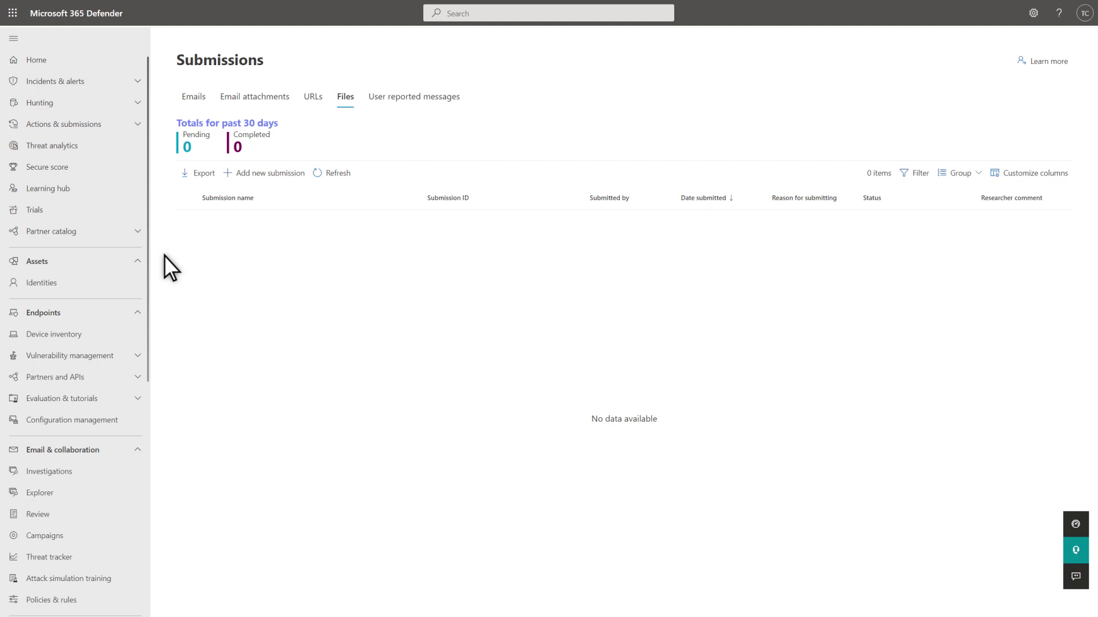
Step: Begin a new file submission and attach Invoice.xlsx from the Demo folder
click(238, 176)
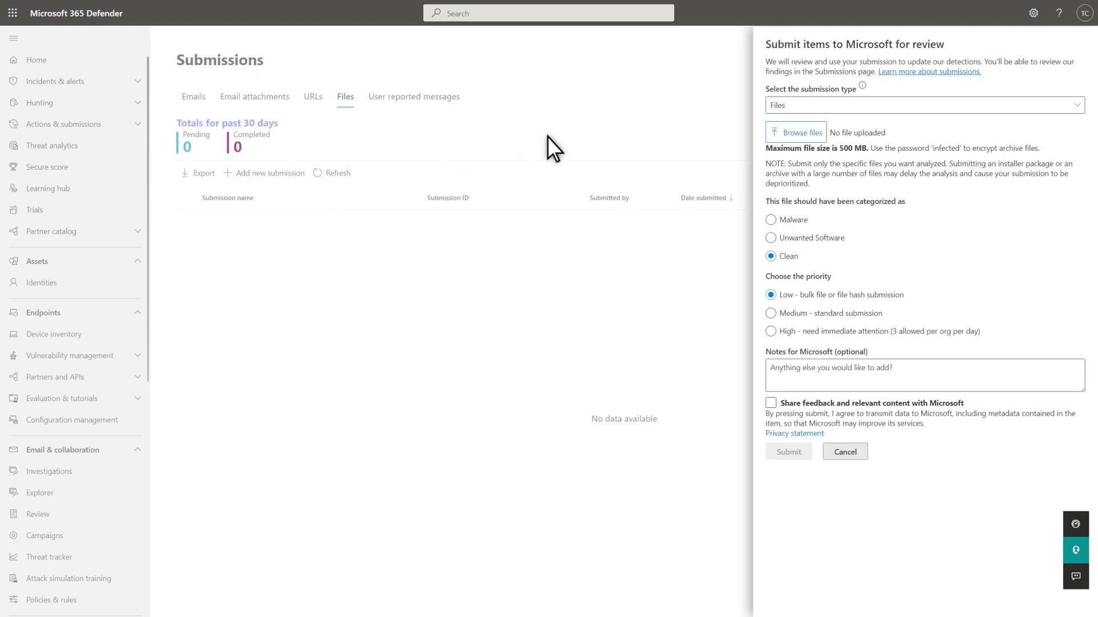
click(781, 135)
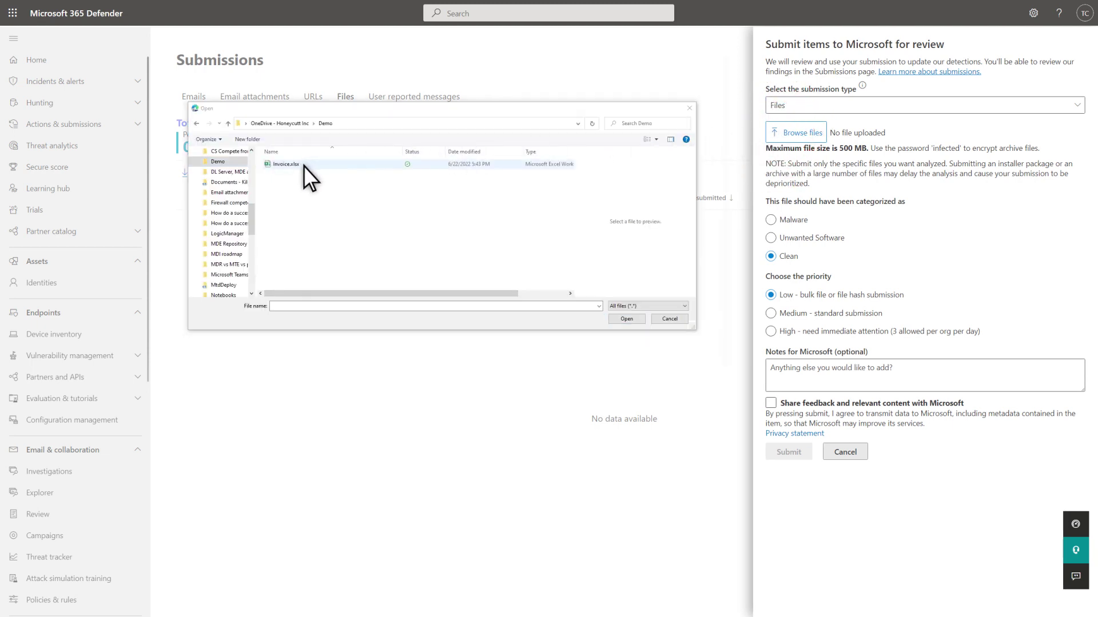
click(297, 167)
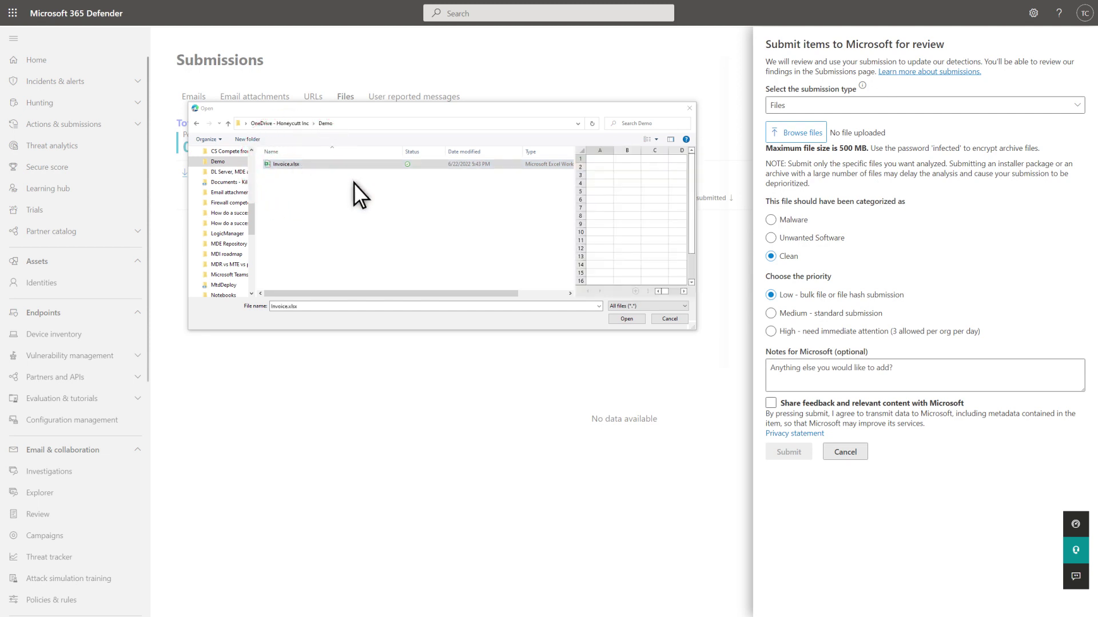
click(623, 319)
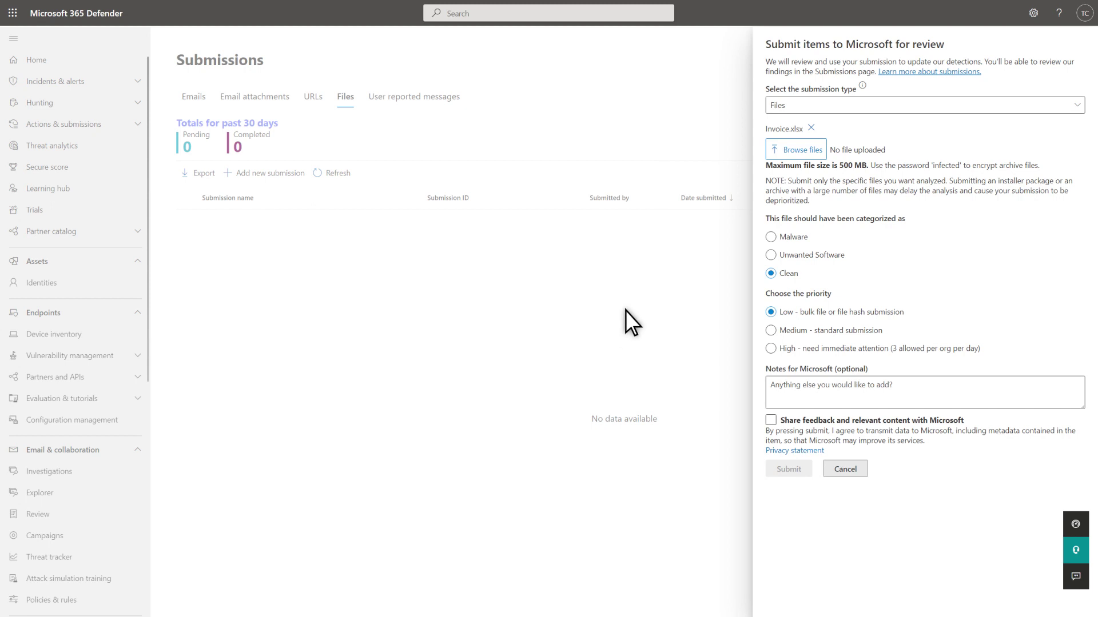
Step: Submit Invoice.xlsx as Malware at Medium priority with Share feedback ticked, and confirm
click(770, 237)
click(771, 331)
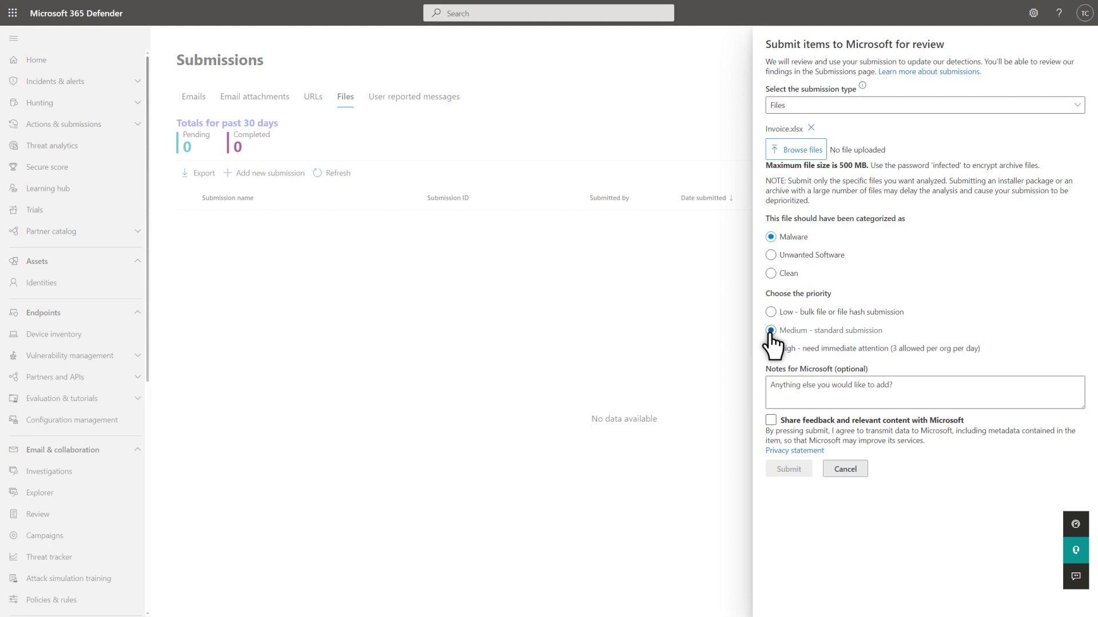
click(771, 421)
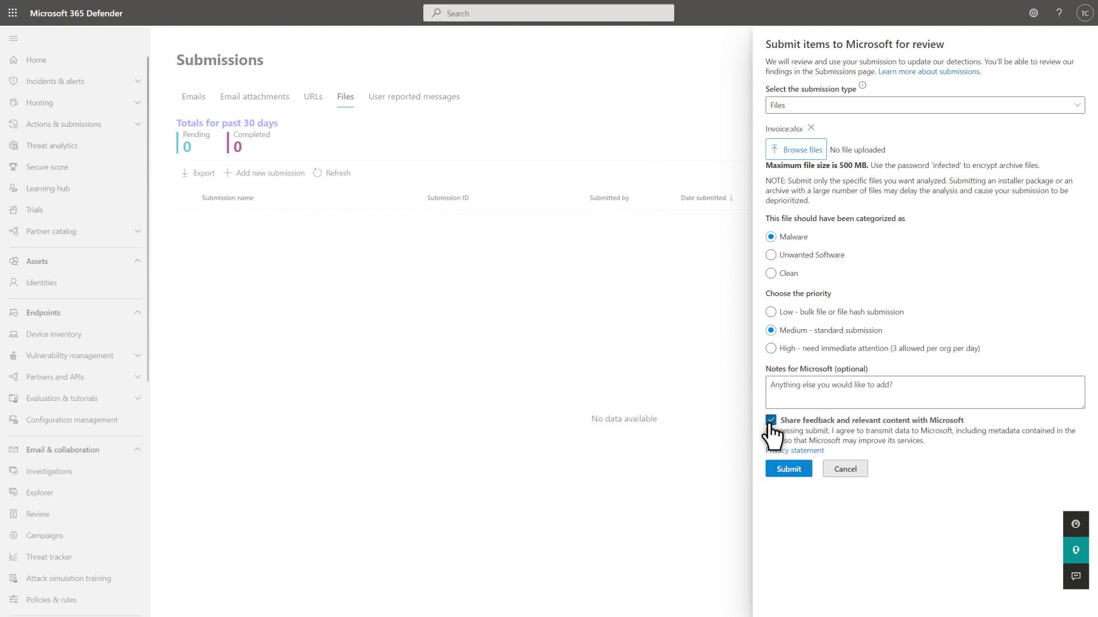
click(774, 472)
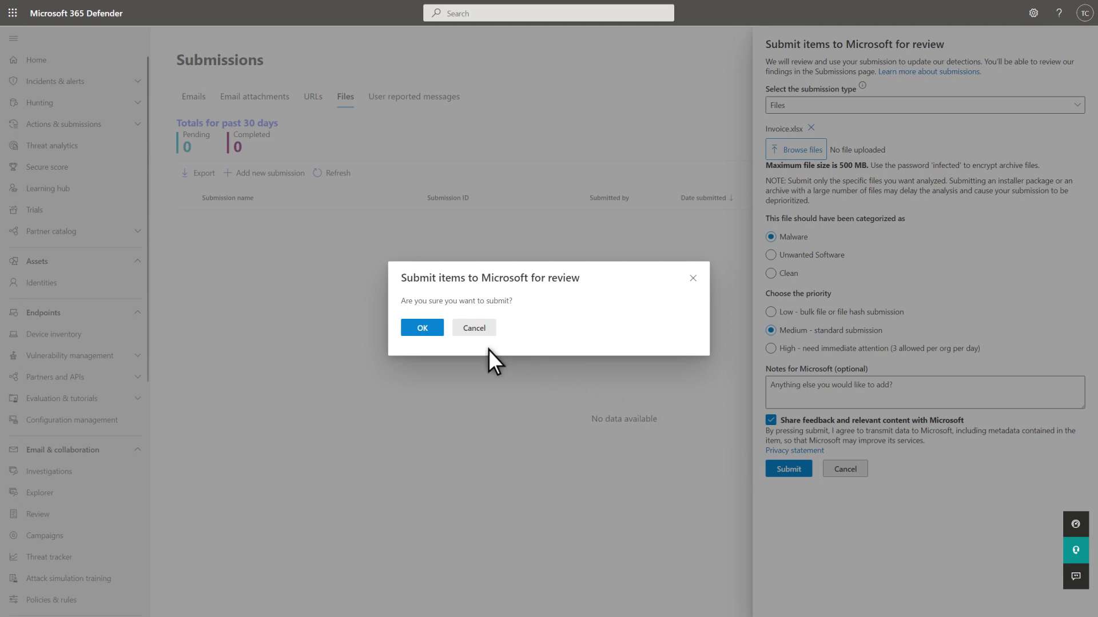
click(421, 328)
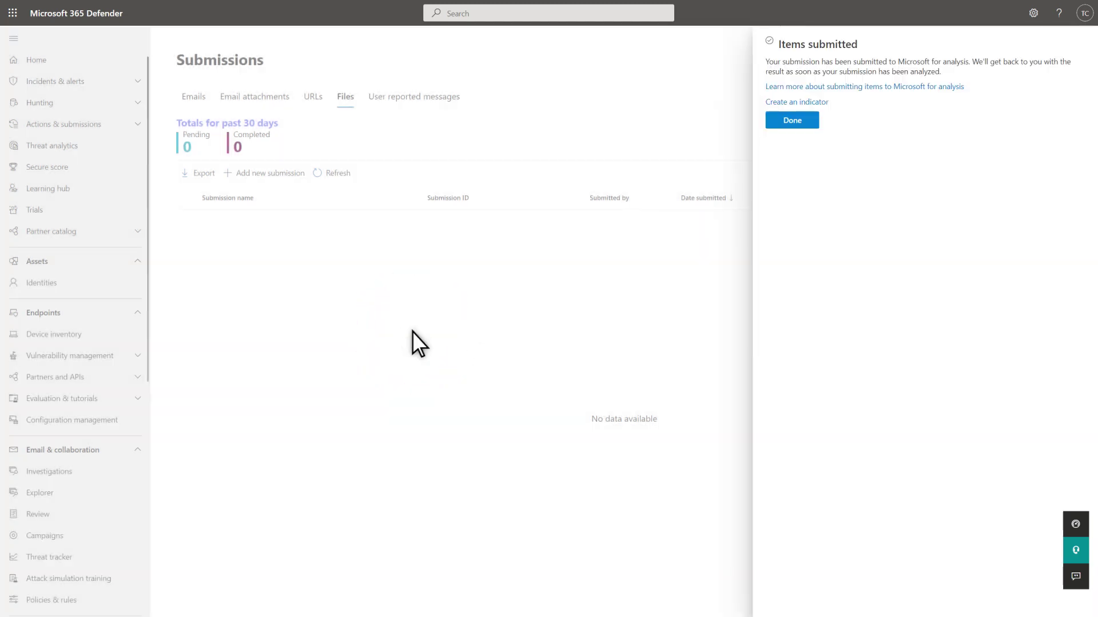
click(776, 121)
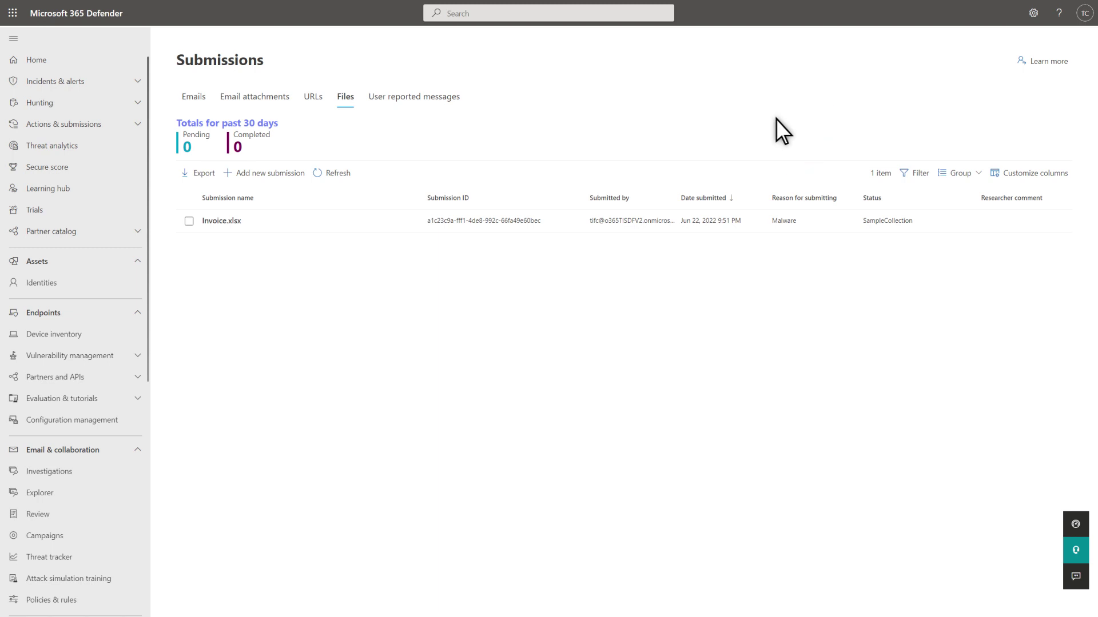